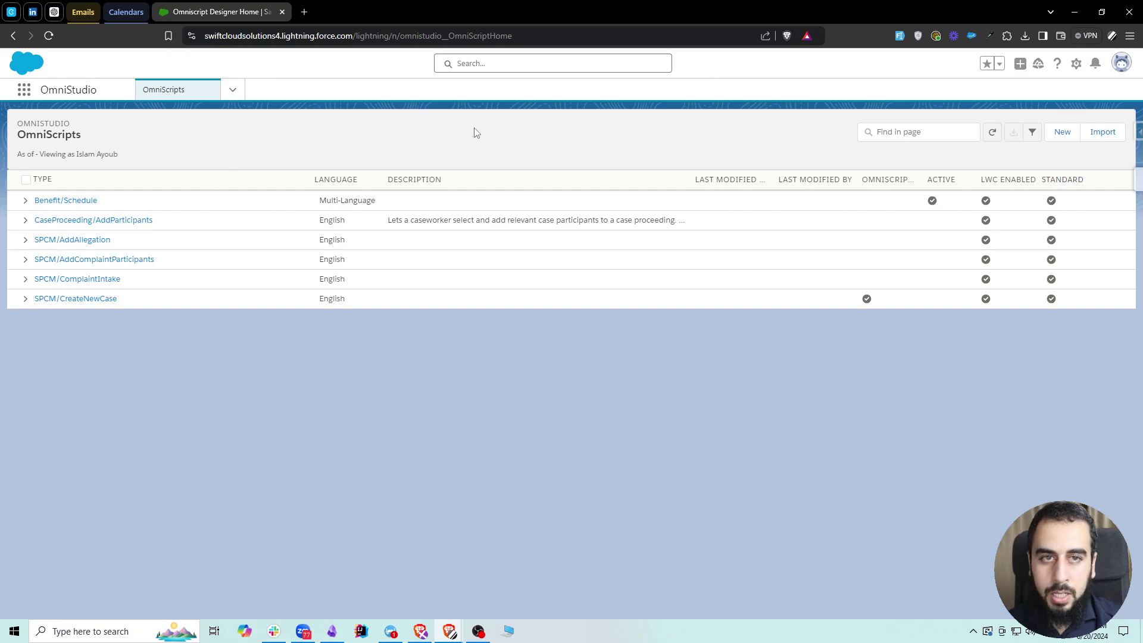
- From Setup's Object Manager, open Account Record Types and start a new record type
{"action": "left_click", "coordinate": [1076, 63]}
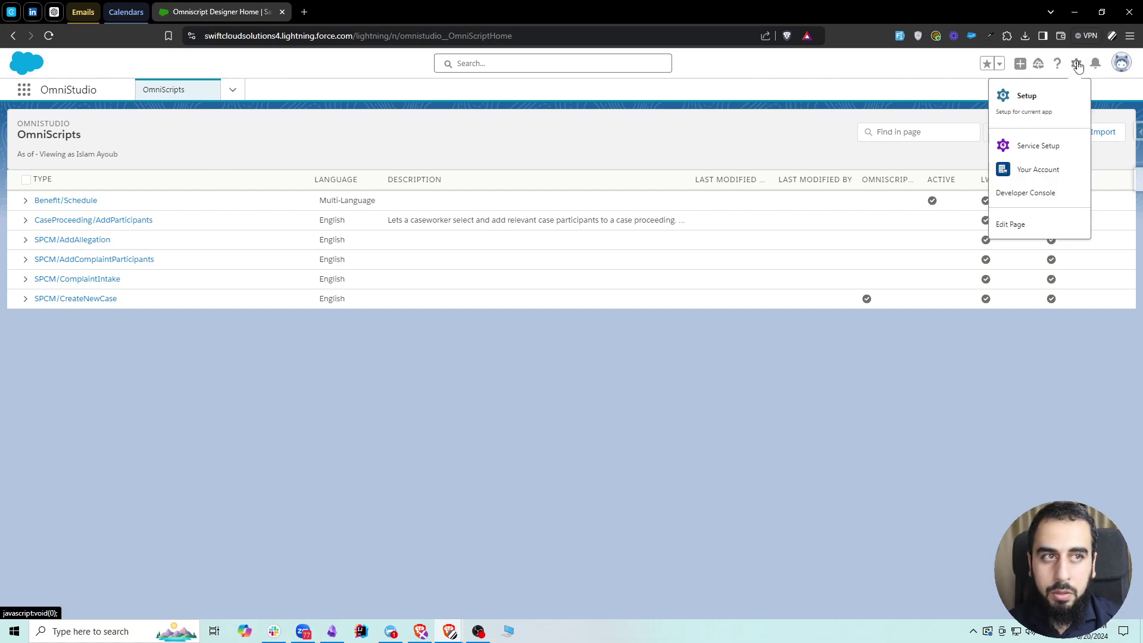
{"action": "left_click", "coordinate": [1034, 102]}
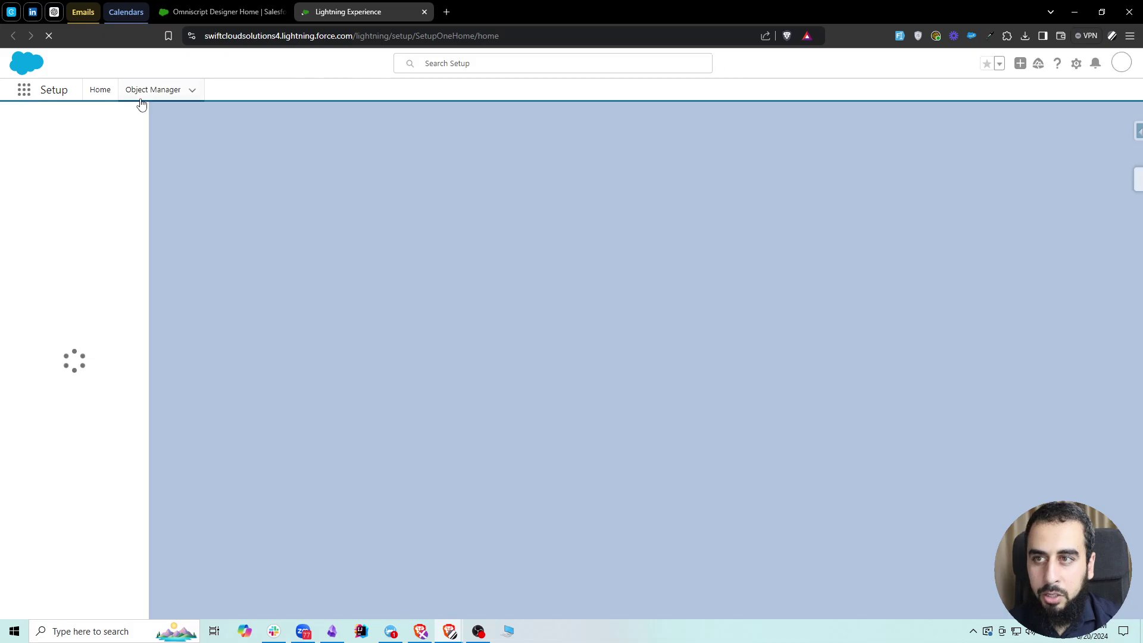
{"action": "left_click", "coordinate": [141, 100]}
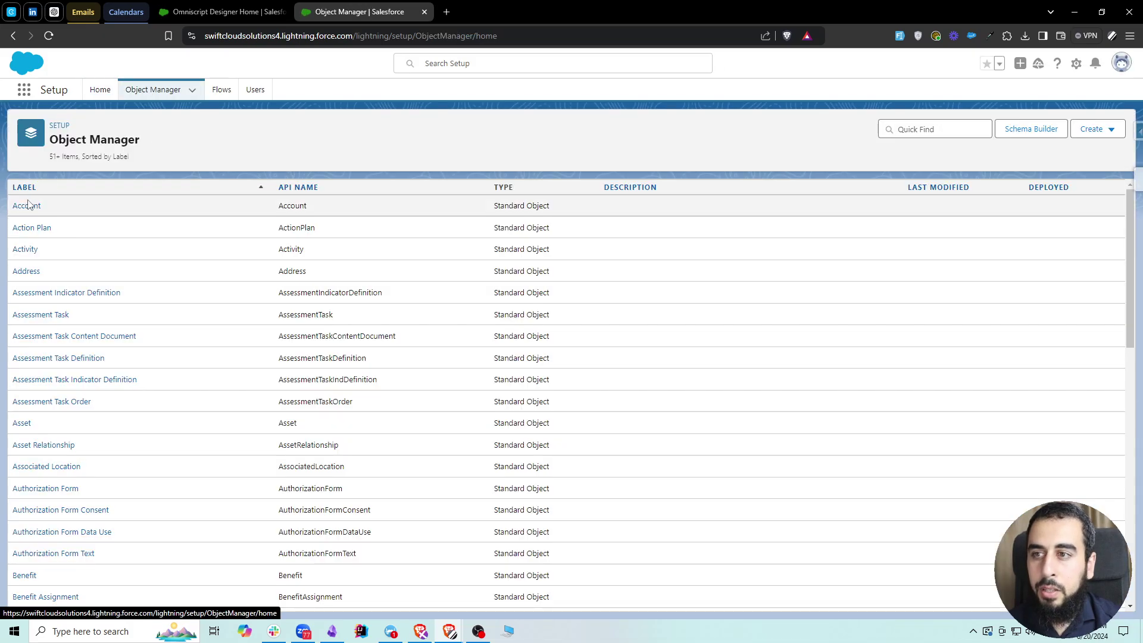
{"action": "left_click", "coordinate": [28, 205]}
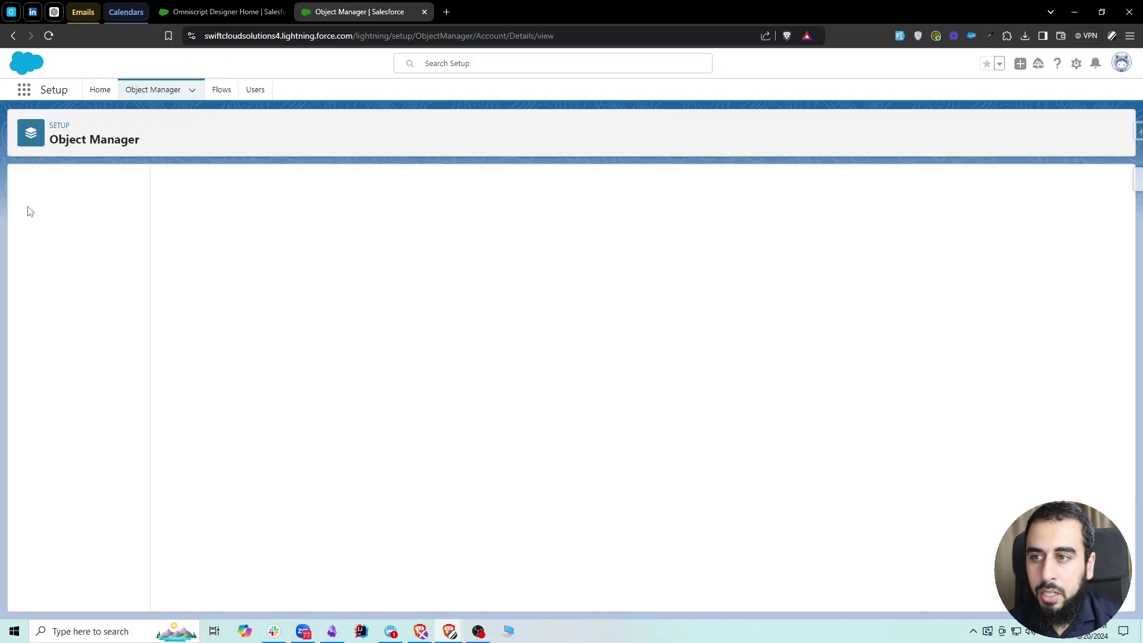
{"action": "left_click", "coordinate": [56, 364]}
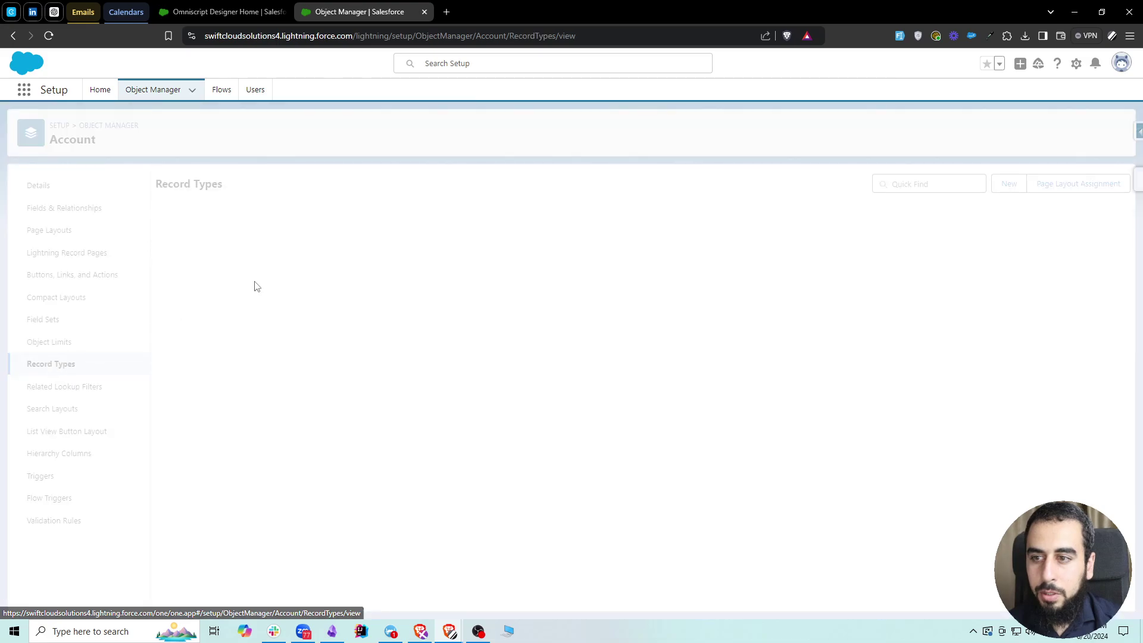
{"action": "left_click", "coordinate": [1008, 184]}
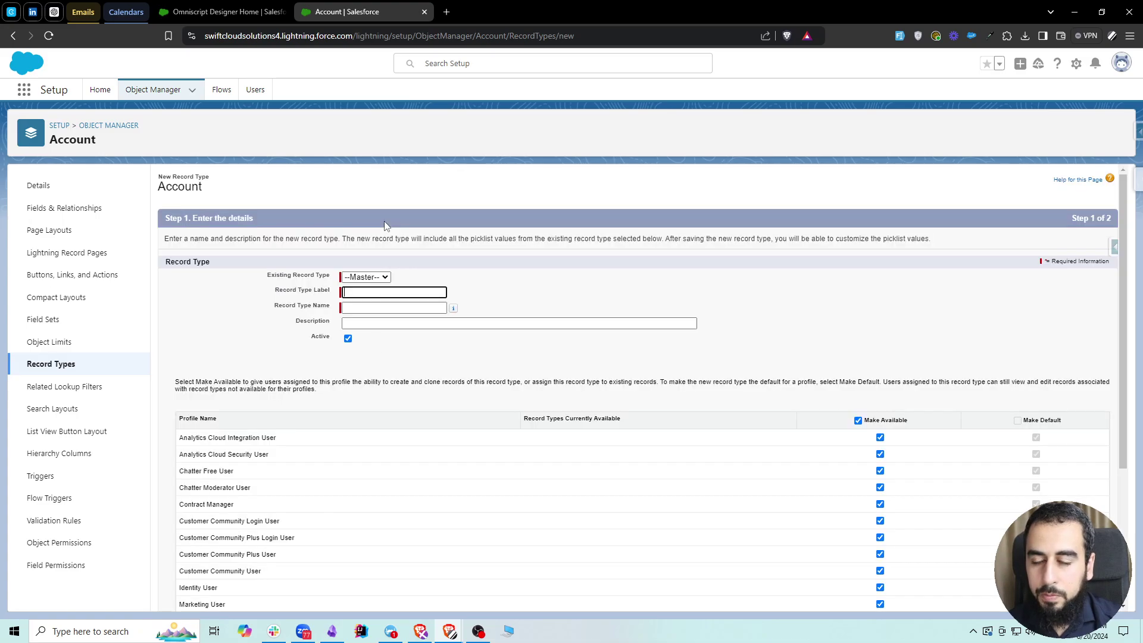
- Label the new Account record type 'Business Account' so its name fills as Business_Account
{"action": "type", "text": "Business"}
{"action": "key", "text": "Down"}
{"action": "key", "text": "Return"}
{"action": "left_click", "coordinate": [512, 281]}
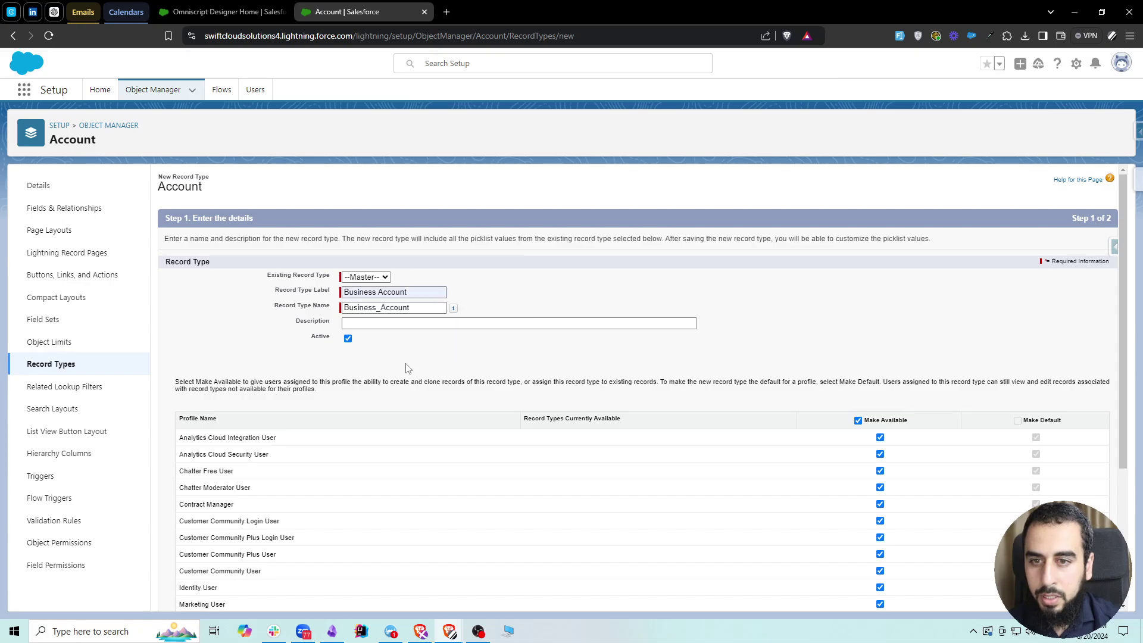
{"action": "scroll", "coordinate": [690, 390], "scroll_direction": "down", "scroll_amount": 2}
{"action": "scroll", "coordinate": [689, 390], "scroll_direction": "down", "scroll_amount": 1}
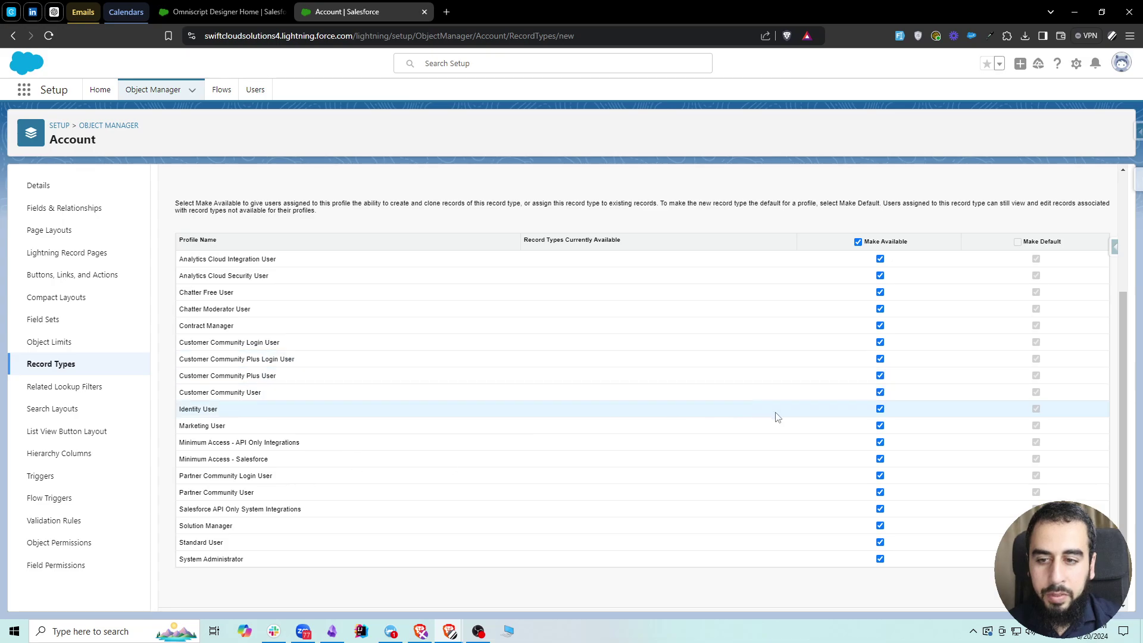
{"action": "scroll", "coordinate": [776, 416], "scroll_direction": "down", "scroll_amount": 1}
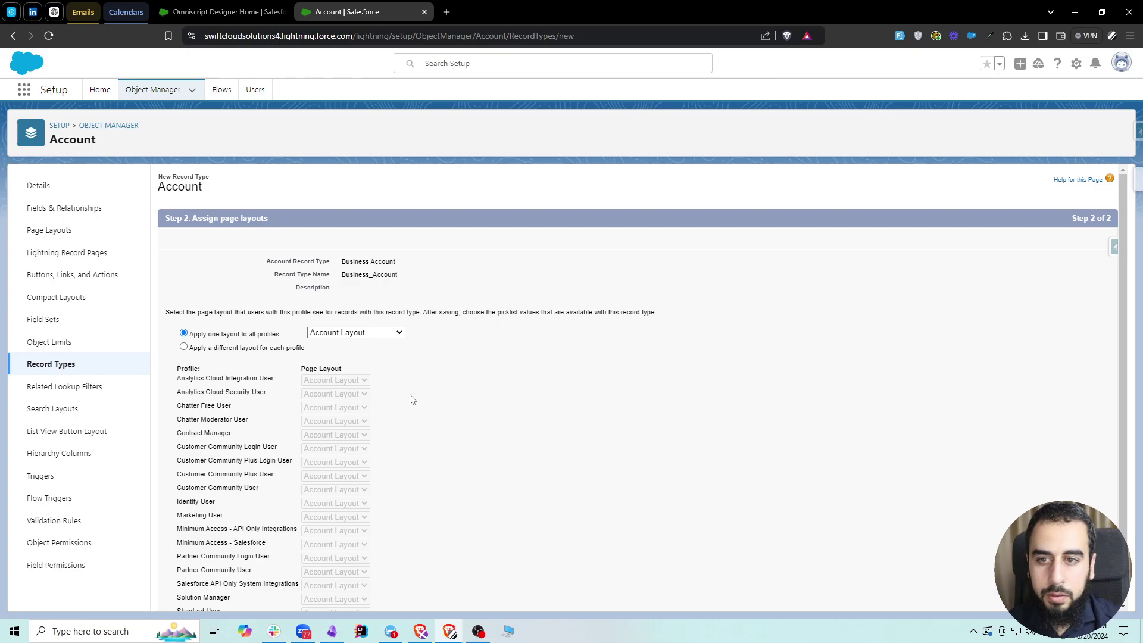
{"action": "scroll", "coordinate": [792, 345], "scroll_direction": "down", "scroll_amount": 1}
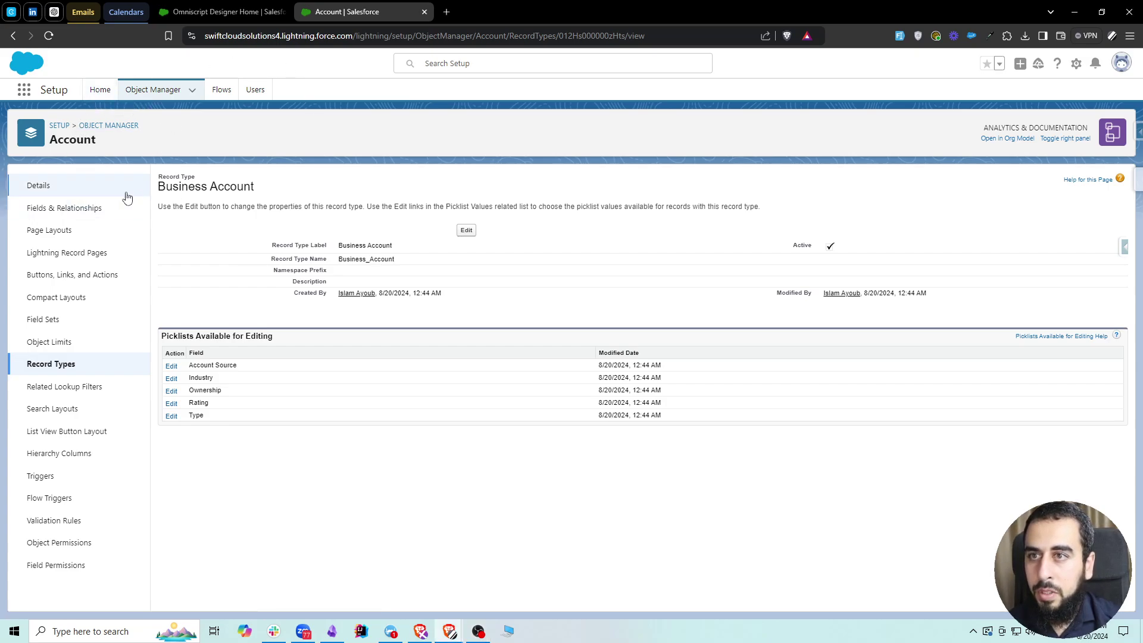
- Find the Person Accounts settings page through the Setup Quick Find with 'person ac'
{"action": "left_click", "coordinate": [99, 90]}
{"action": "left_click", "coordinate": [62, 123]}
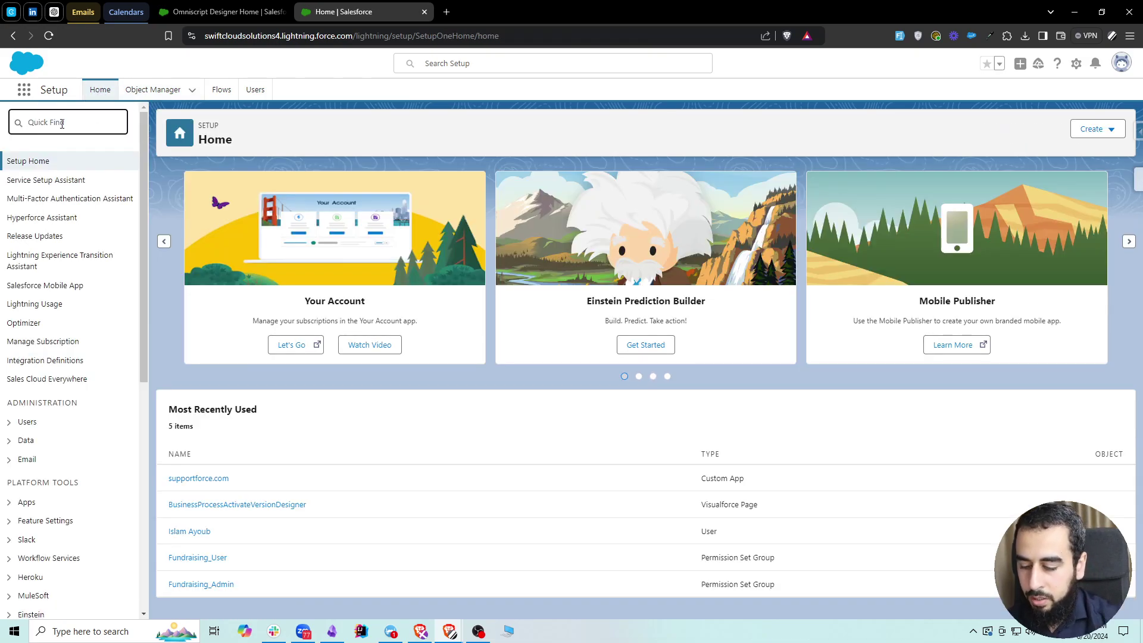
{"action": "type", "text": "person ac"}
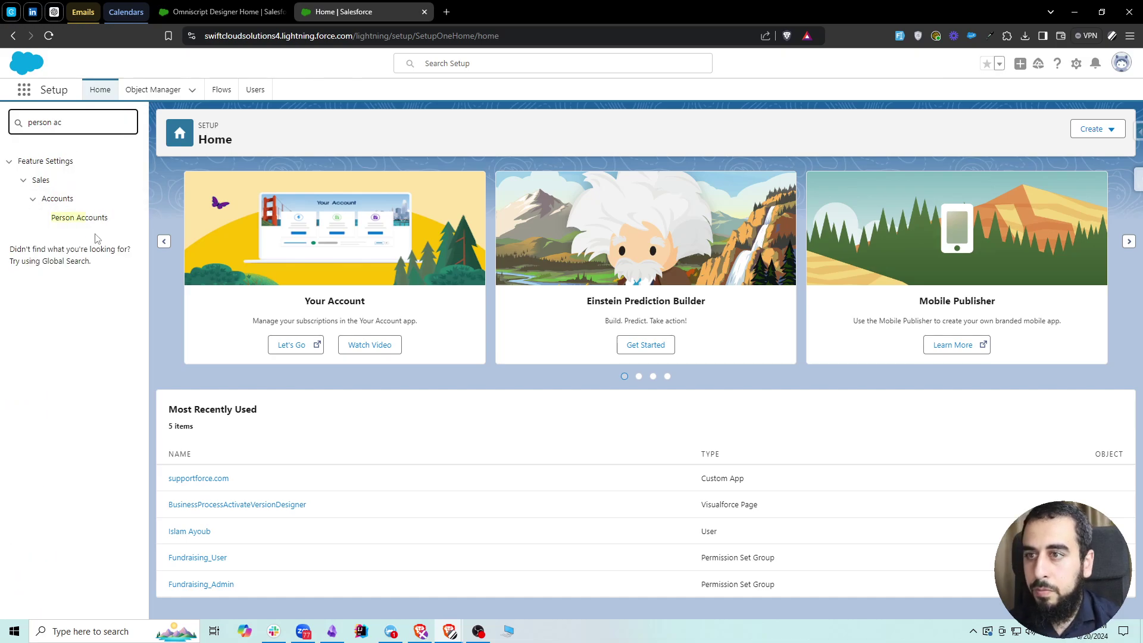
{"action": "left_click", "coordinate": [83, 218]}
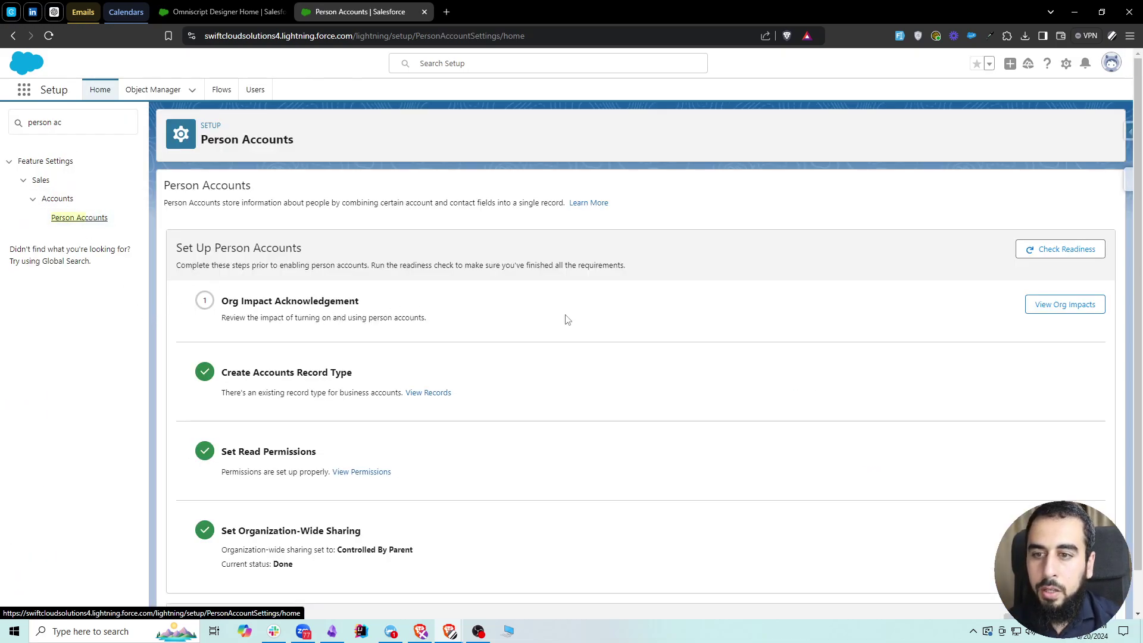
{"action": "scroll", "coordinate": [588, 343], "scroll_direction": "down", "scroll_amount": 1}
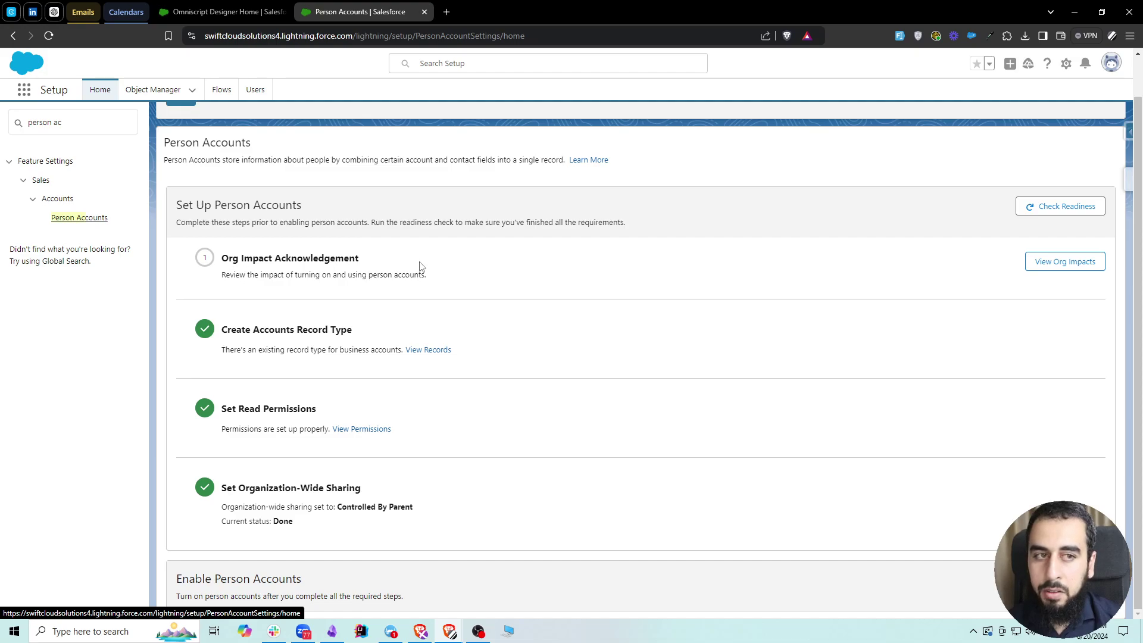
- Acknowledge the Person Accounts org impacts, then enable Person Accounts and confirm
{"action": "left_click", "coordinate": [1070, 266]}
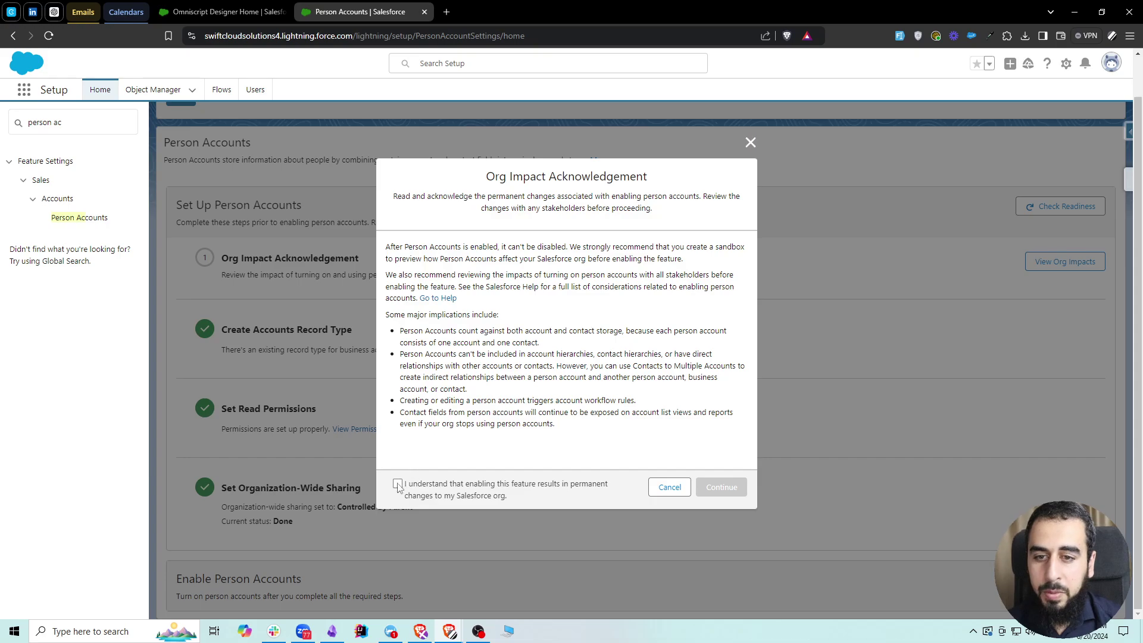
{"action": "left_click", "coordinate": [398, 485]}
{"action": "left_click", "coordinate": [723, 488]}
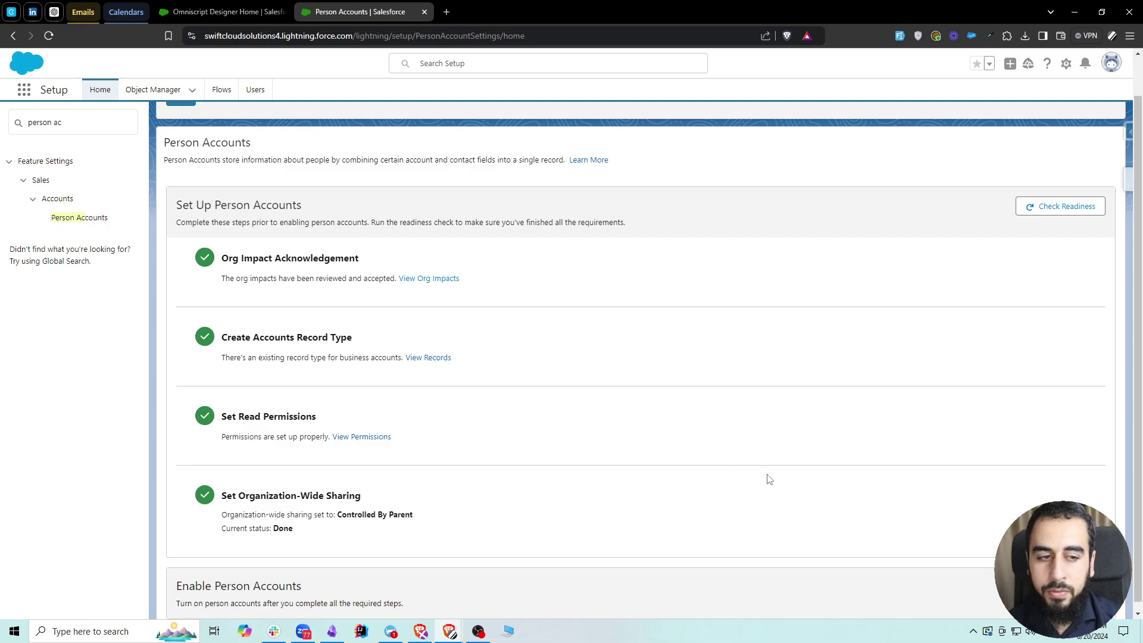
{"action": "left_click", "coordinate": [1066, 590]}
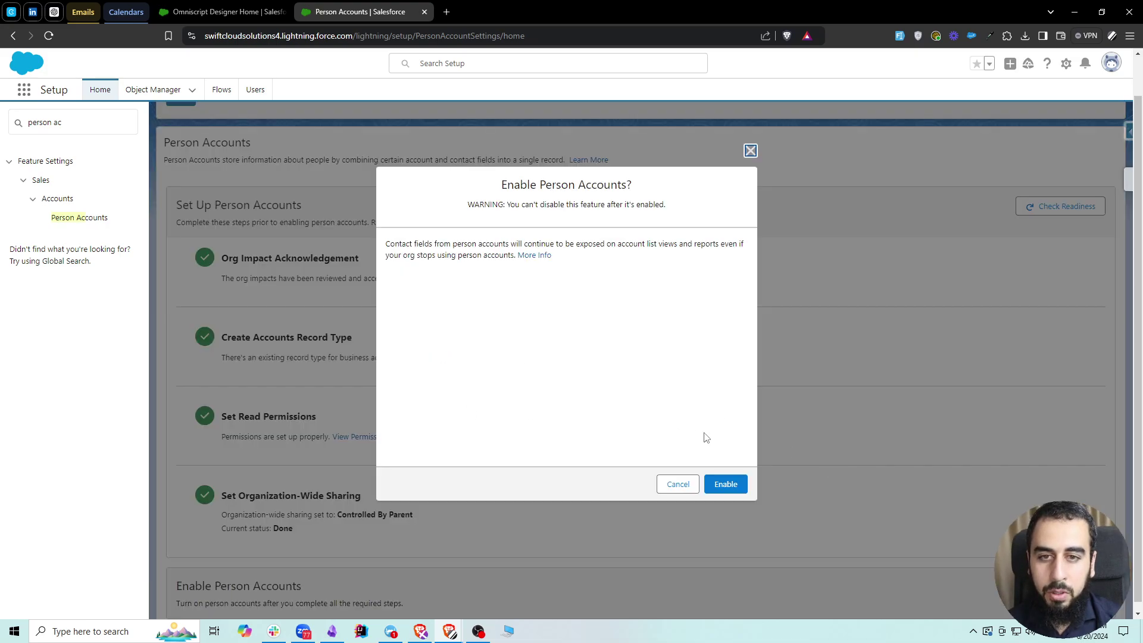
{"action": "left_click", "coordinate": [737, 483]}
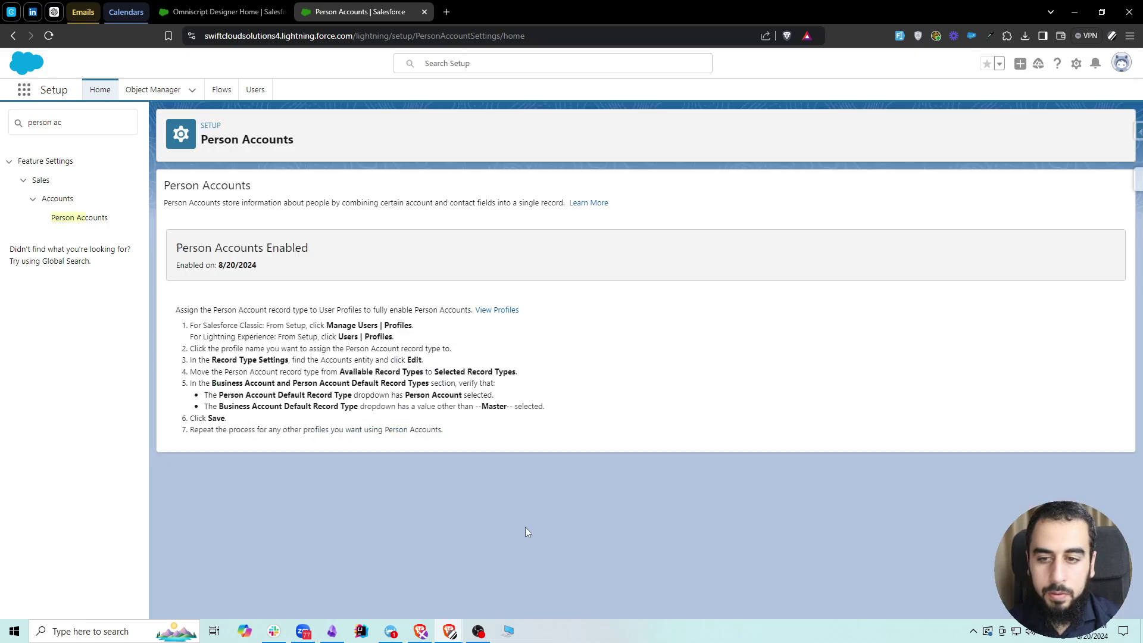
{"action": "left_click", "coordinate": [480, 633]}
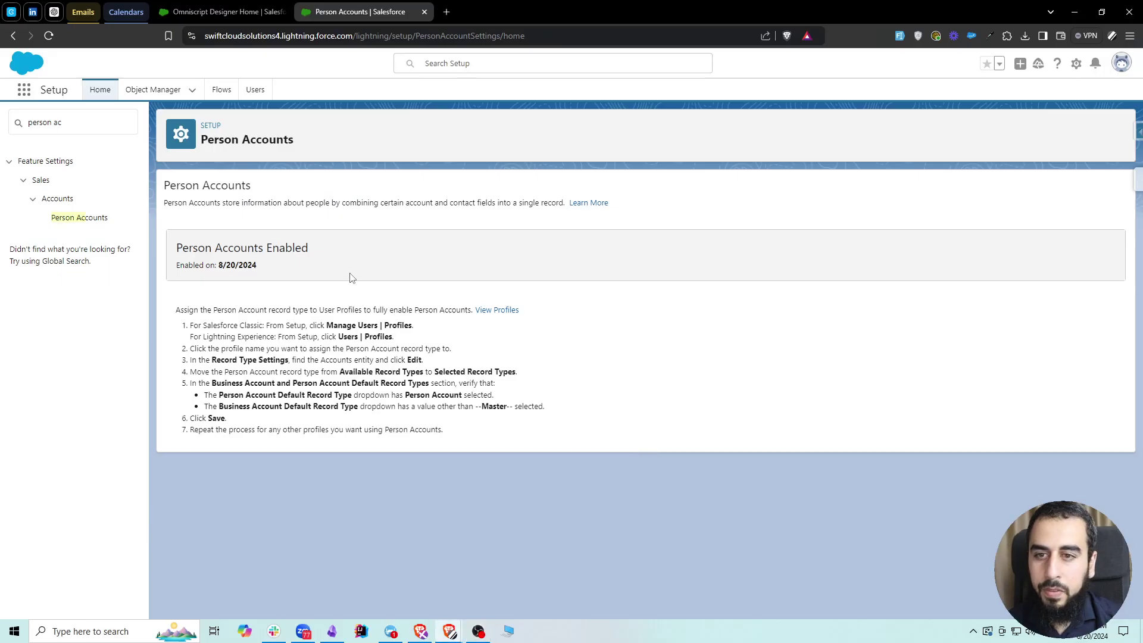
{"action": "left_click", "coordinate": [60, 122]}
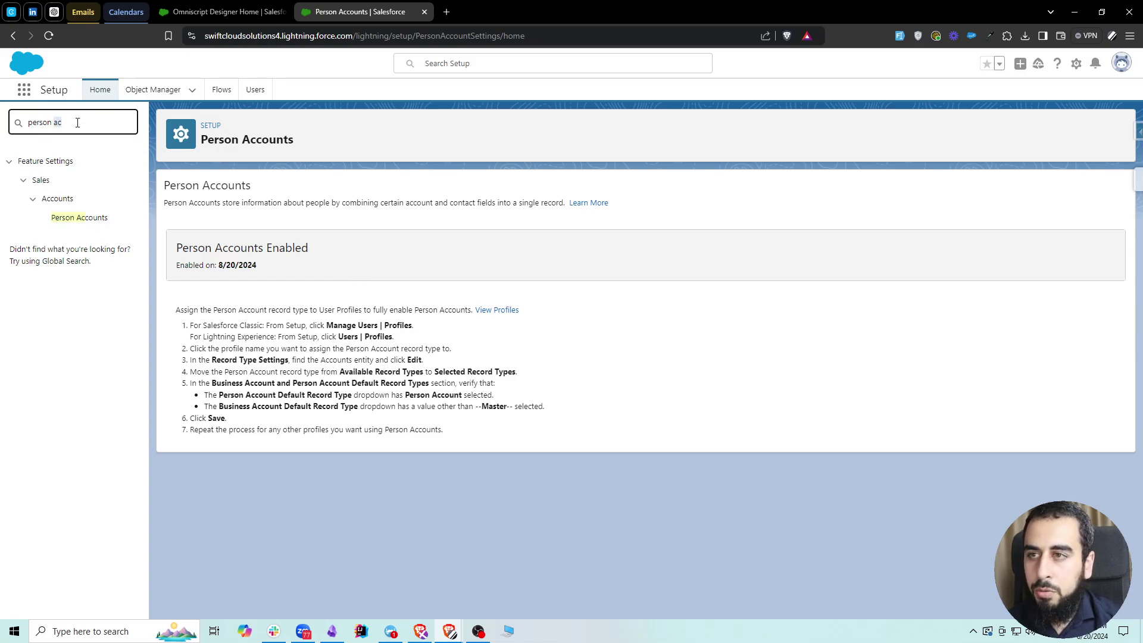
{"action": "key", "text": "ctrl+a"}
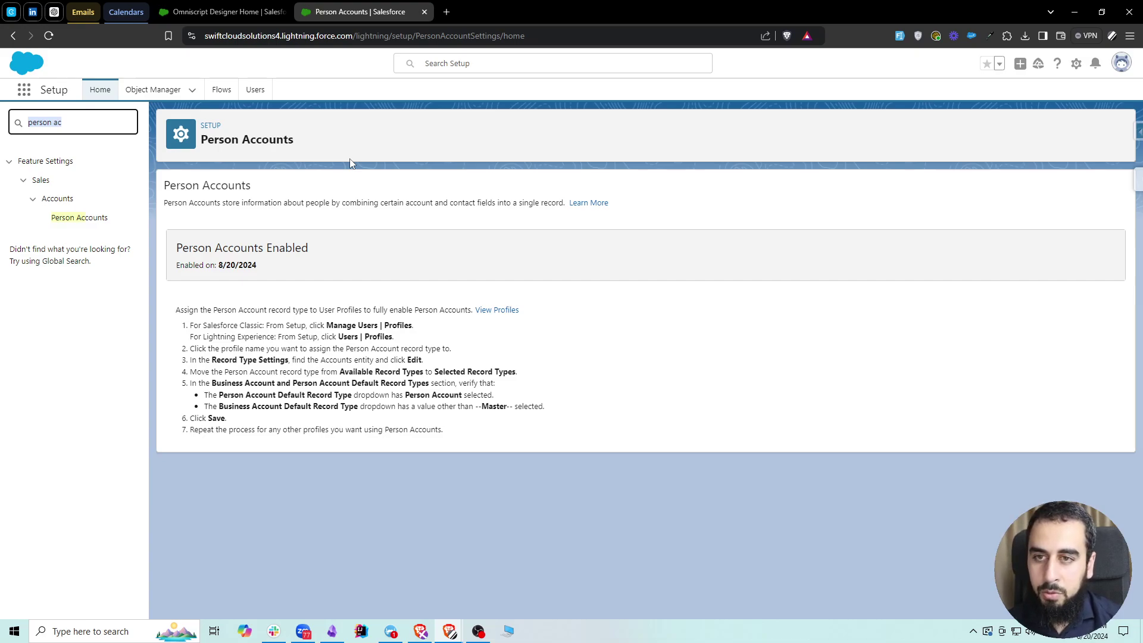
- Search Setup for 'profile' and open the System Administrator profile
{"action": "triple_click", "coordinate": [32, 124]}
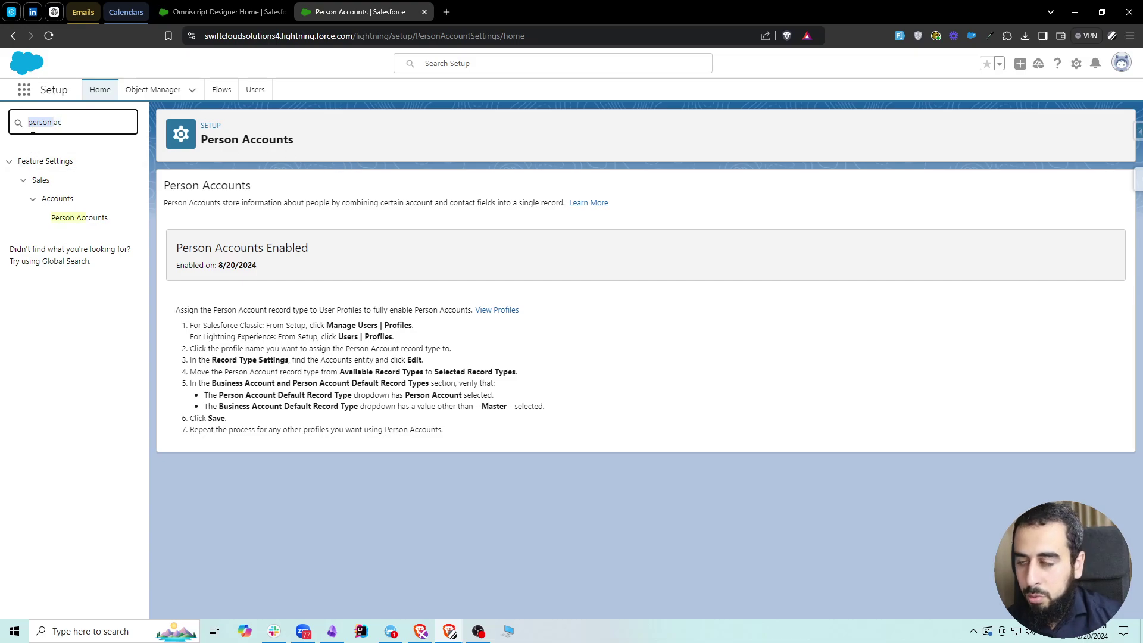
{"action": "type", "text": "profile"}
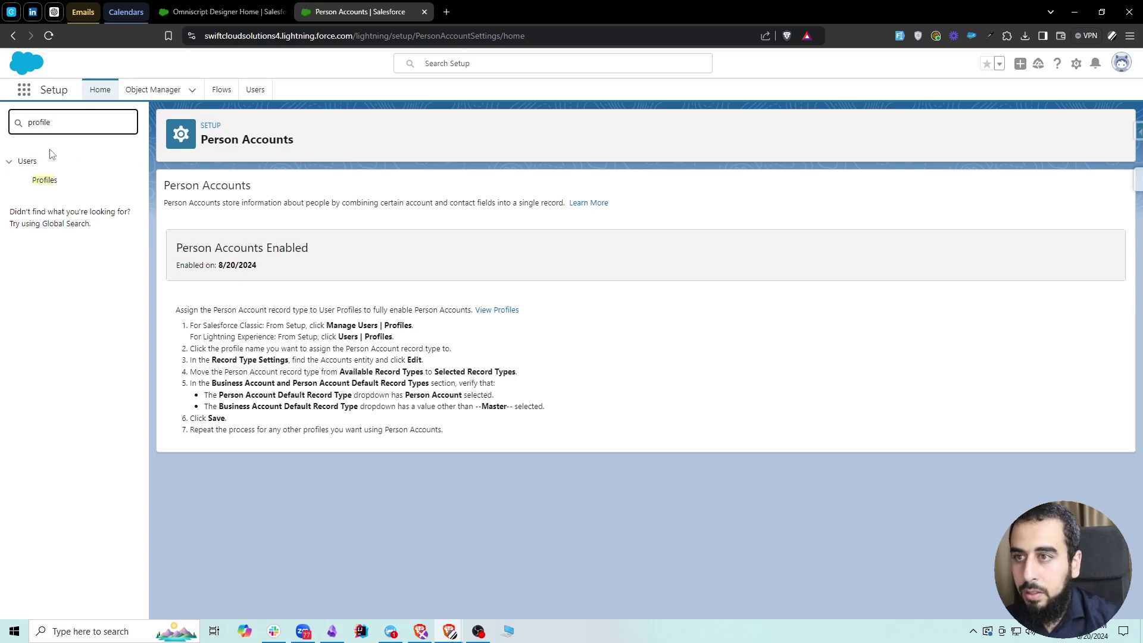
{"action": "left_click", "coordinate": [57, 182]}
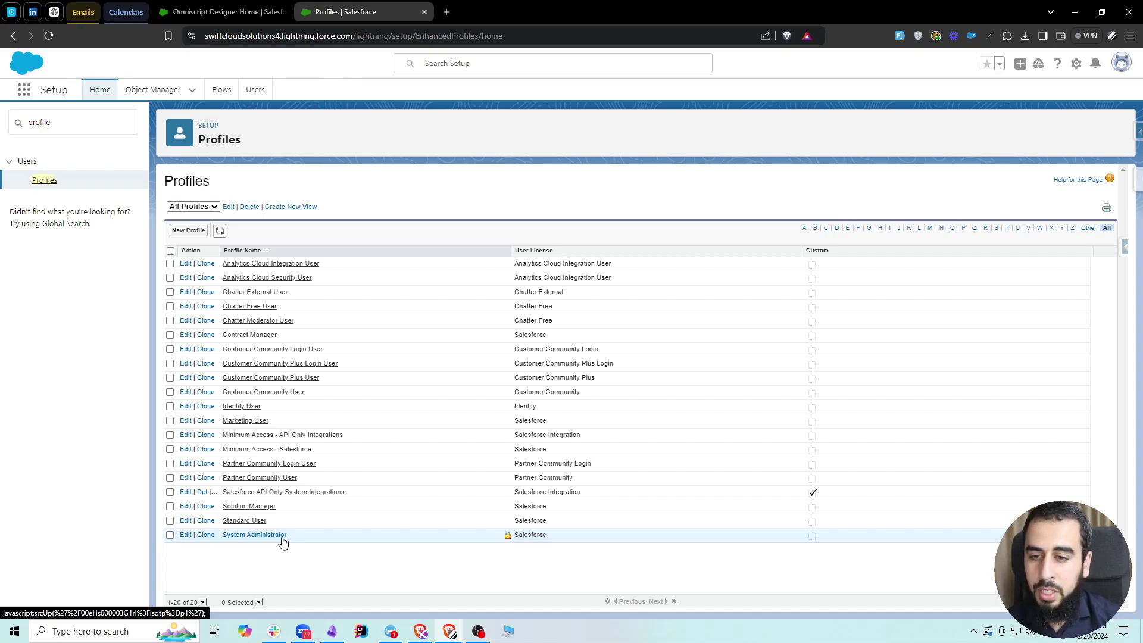
{"action": "left_click", "coordinate": [254, 535]}
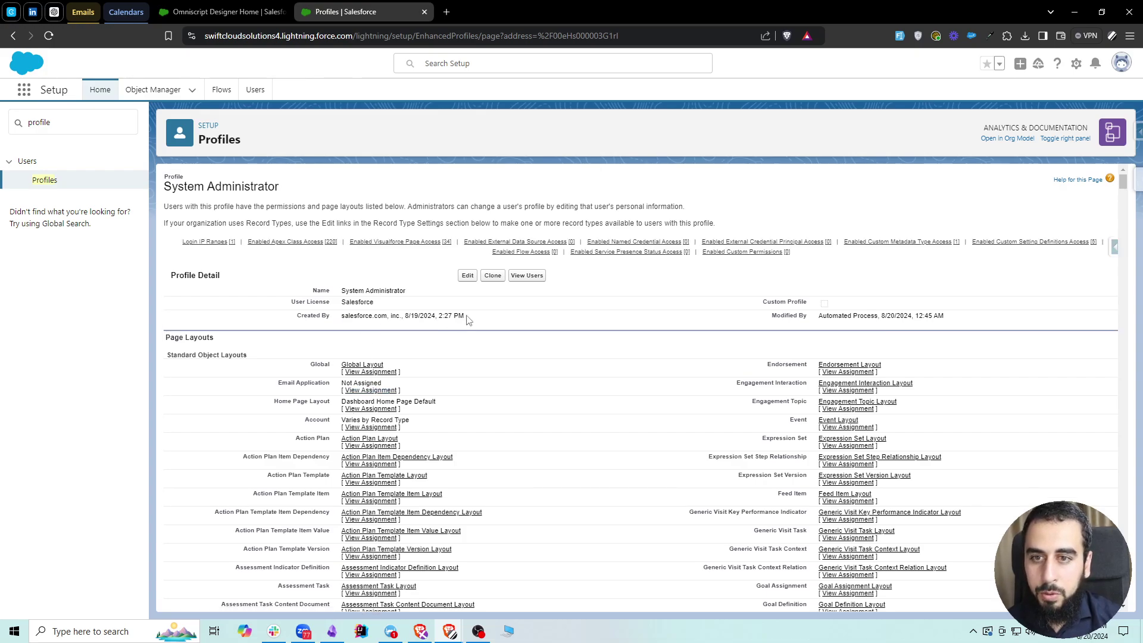
- Locate the profile's Record Type Settings, showing Business Account (Default) for Accounts
{"action": "key", "text": "ctrl+f"}
{"action": "type", "text": "acc"}
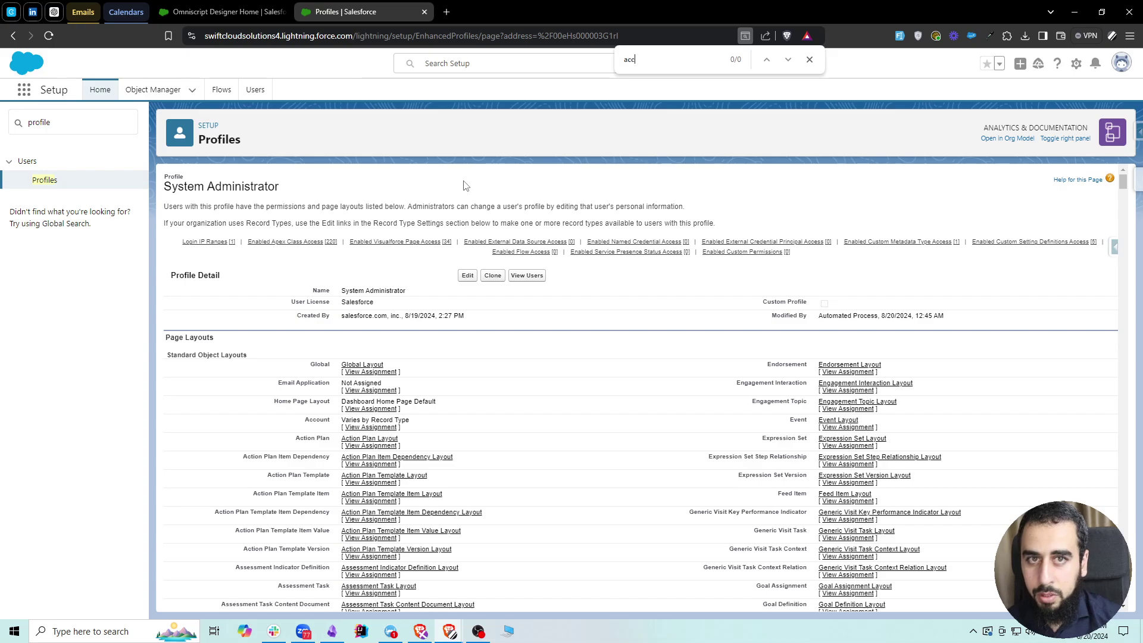
{"action": "type", "text": "ount"}
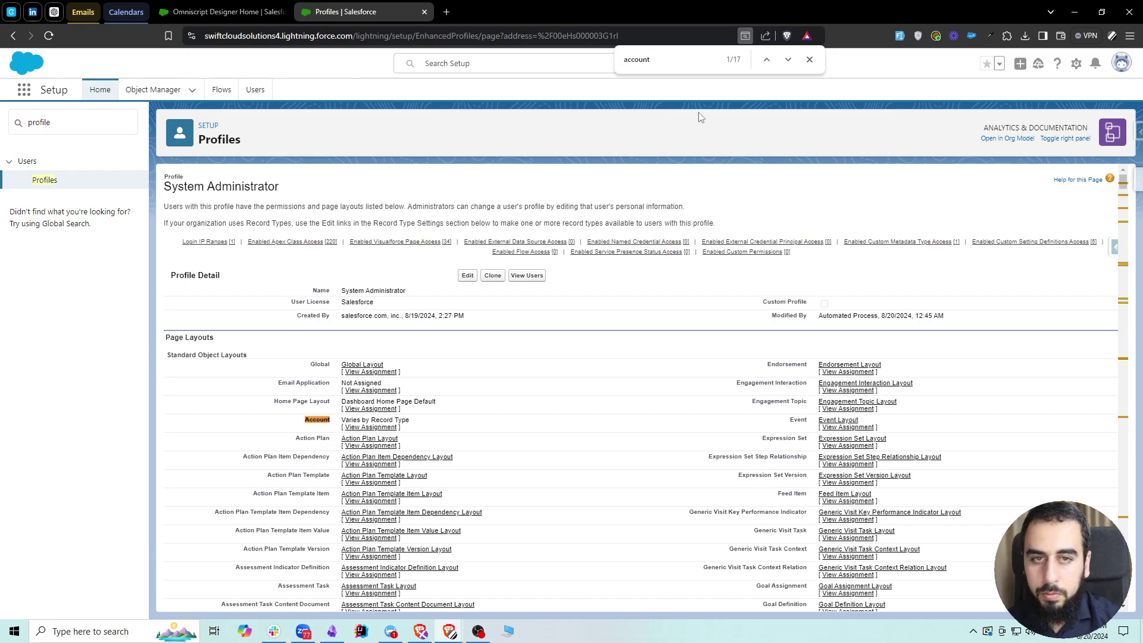
{"action": "scroll", "coordinate": [691, 302], "scroll_direction": "down", "scroll_amount": 20}
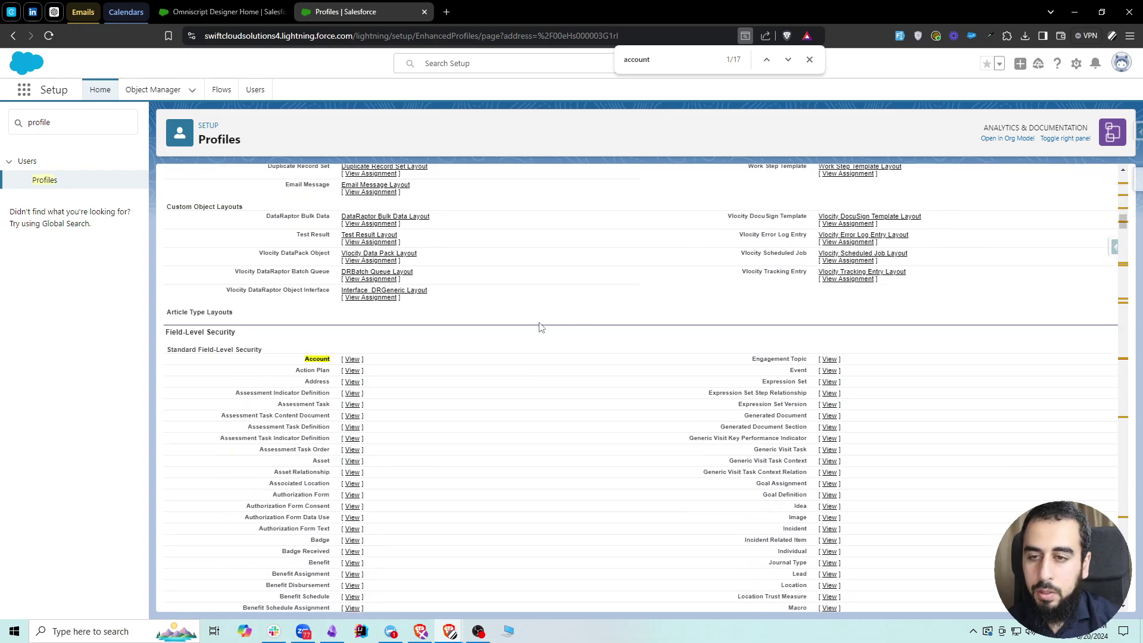
{"action": "scroll", "coordinate": [542, 326], "scroll_direction": "down", "scroll_amount": 15}
{"action": "scroll", "coordinate": [542, 327], "scroll_direction": "down", "scroll_amount": 10}
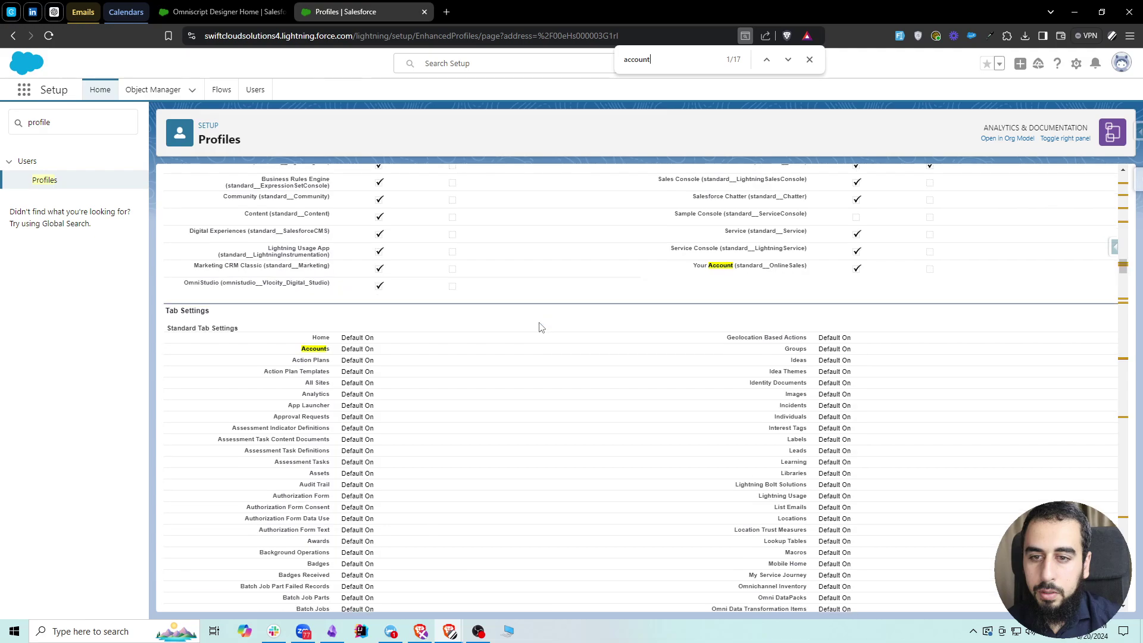
{"action": "scroll", "coordinate": [542, 327], "scroll_direction": "down", "scroll_amount": 15}
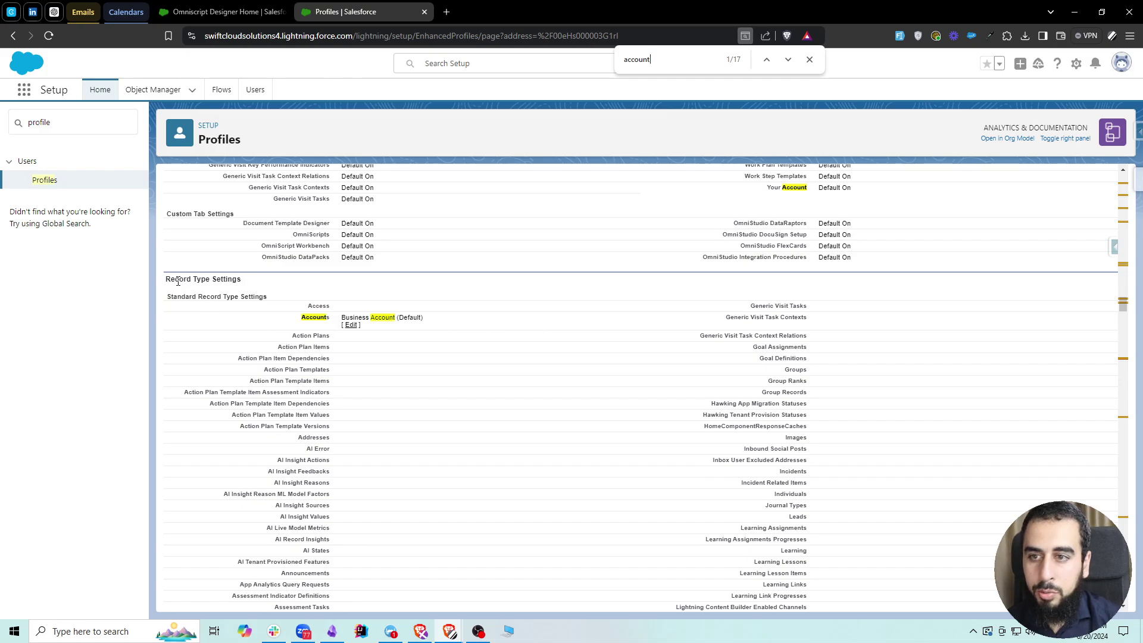
{"action": "left_click_drag", "start_coordinate": [175, 279], "coordinate": [262, 283]}
{"action": "left_click_drag", "start_coordinate": [322, 320], "coordinate": [433, 322]}
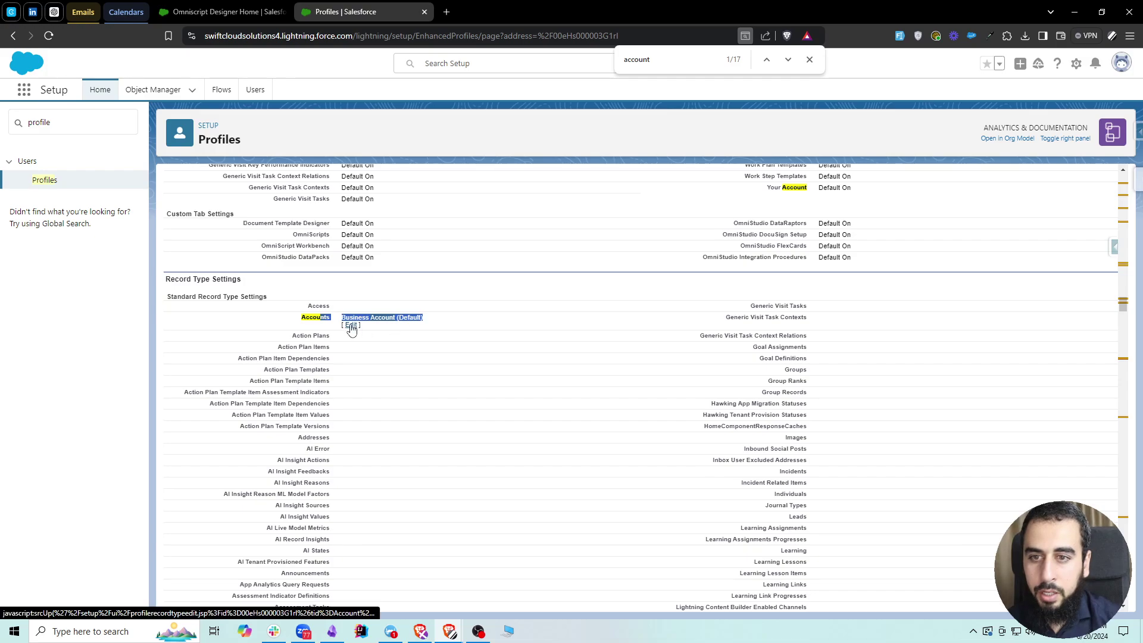
- Add Person Account next to Business Account in the profile's Accounts record types
{"action": "left_click", "coordinate": [351, 326]}
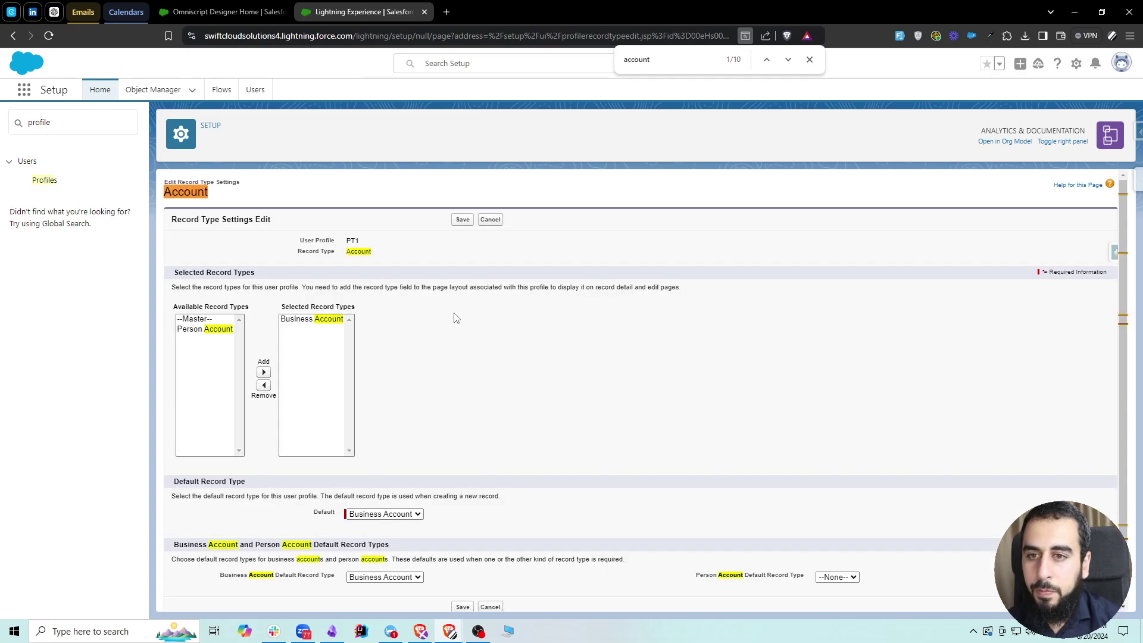
{"action": "left_click", "coordinate": [208, 330]}
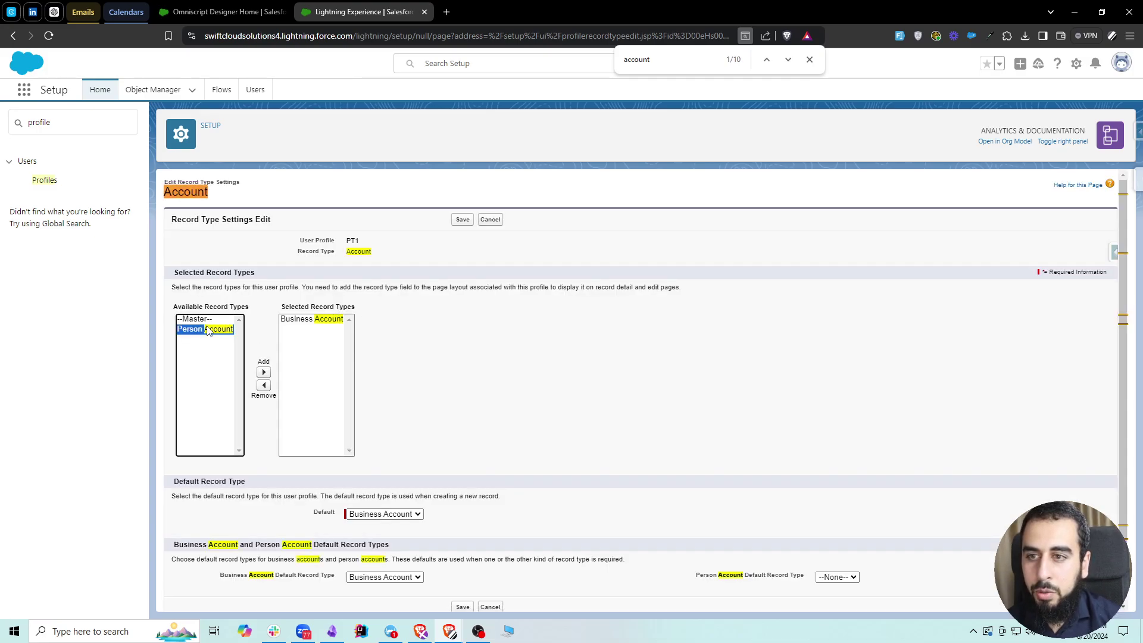
{"action": "left_click", "coordinate": [262, 372]}
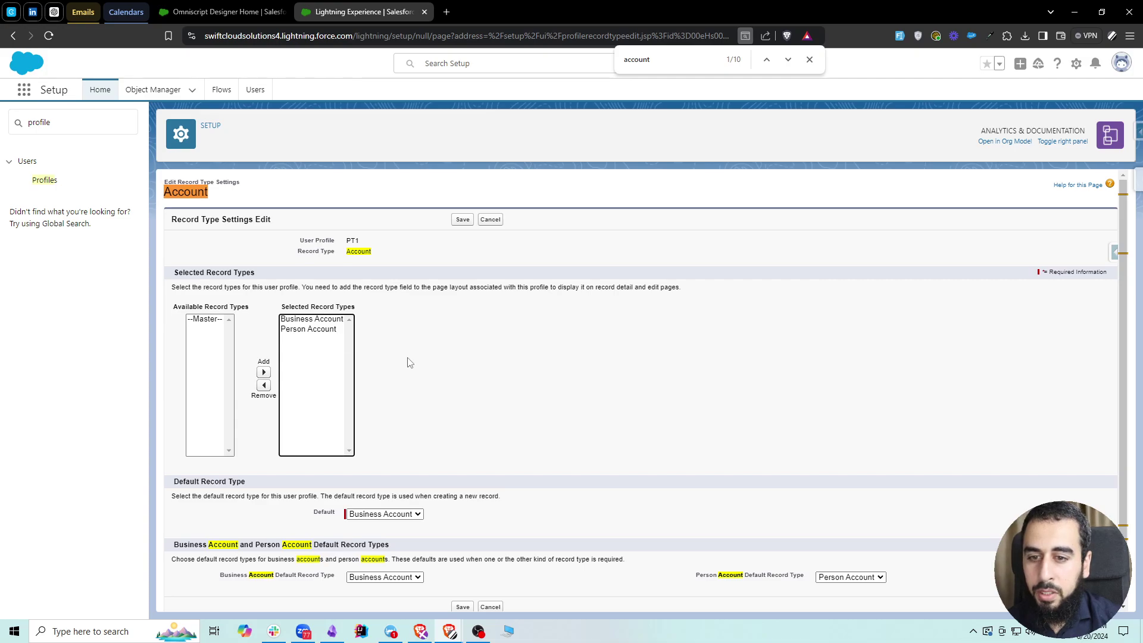
{"action": "scroll", "coordinate": [409, 363], "scroll_direction": "down", "scroll_amount": 1}
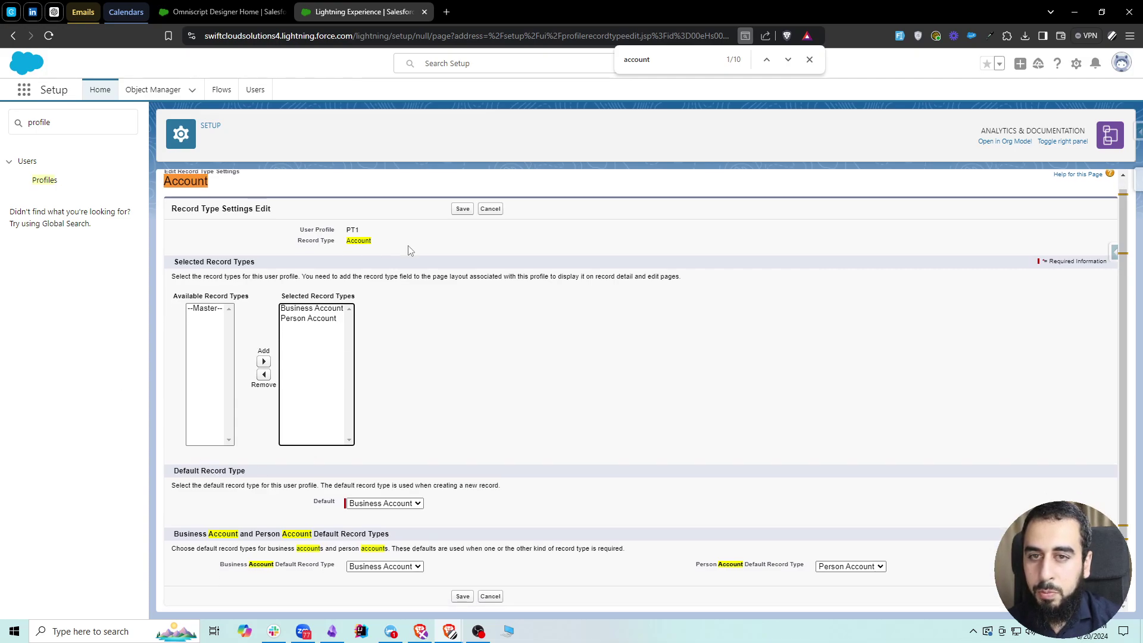
{"action": "scroll", "coordinate": [410, 250], "scroll_direction": "up", "scroll_amount": 1}
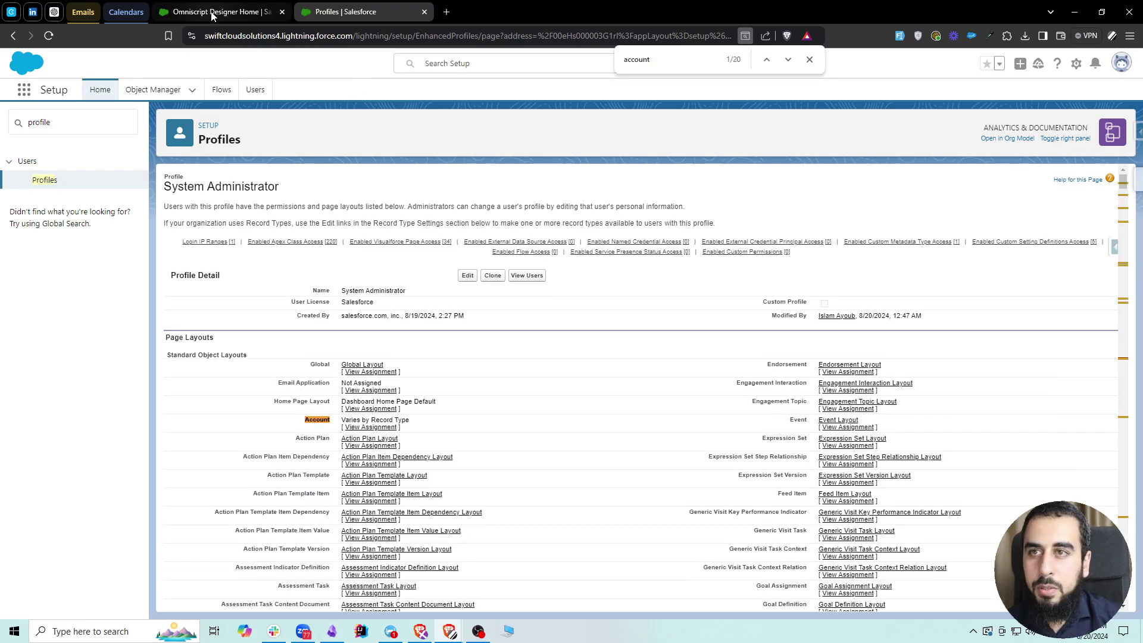
- Open Accounts from the OmniStudio App Launcher and start a new account record
{"action": "left_click", "coordinate": [256, 12]}
{"action": "left_click", "coordinate": [23, 89]}
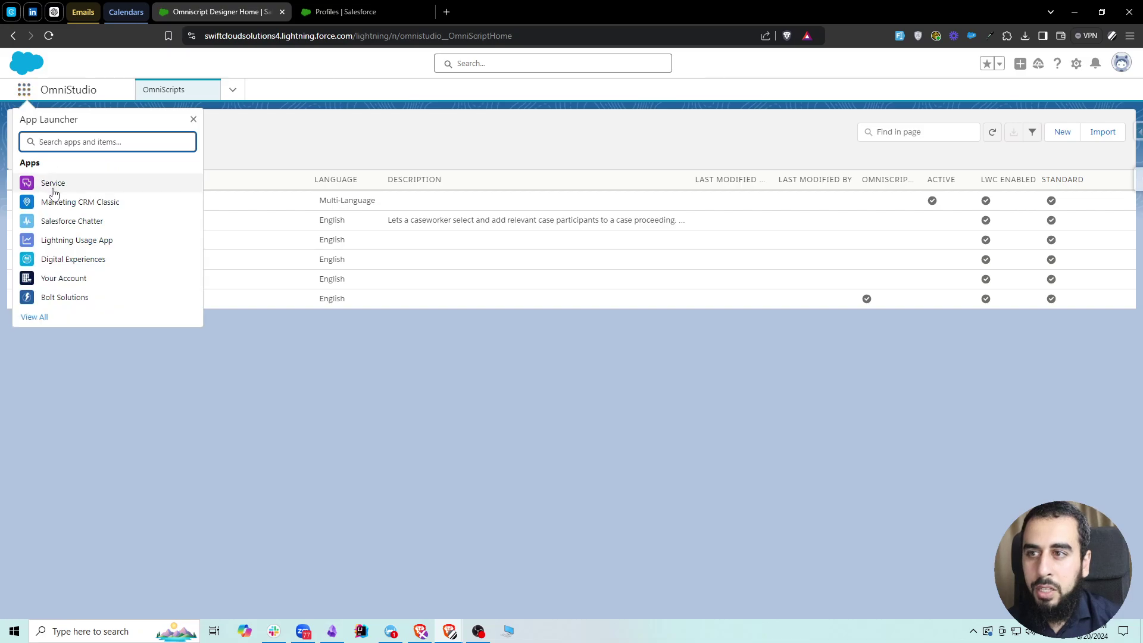
{"action": "type", "text": "acc"}
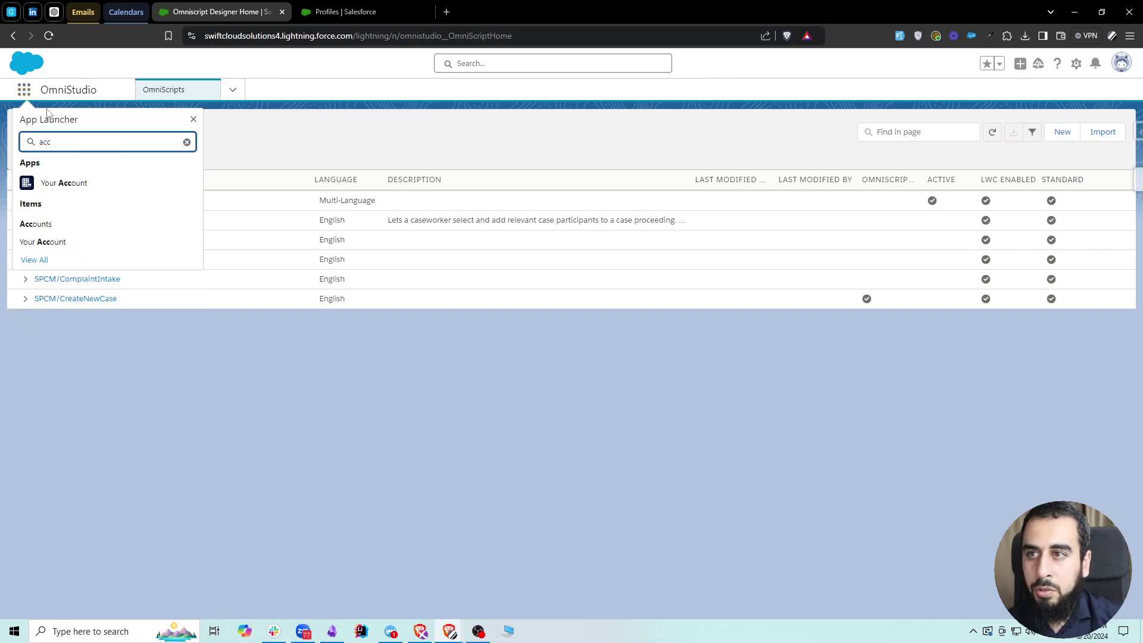
{"action": "left_click", "coordinate": [24, 89]}
{"action": "type", "text": "acc"}
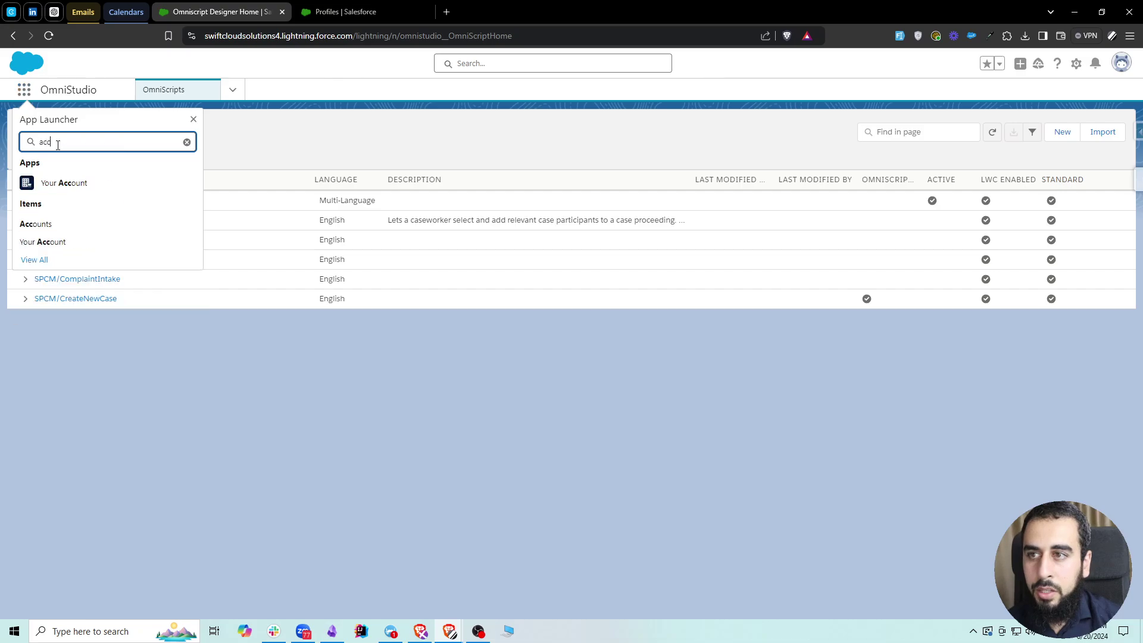
{"action": "type", "text": "ount"}
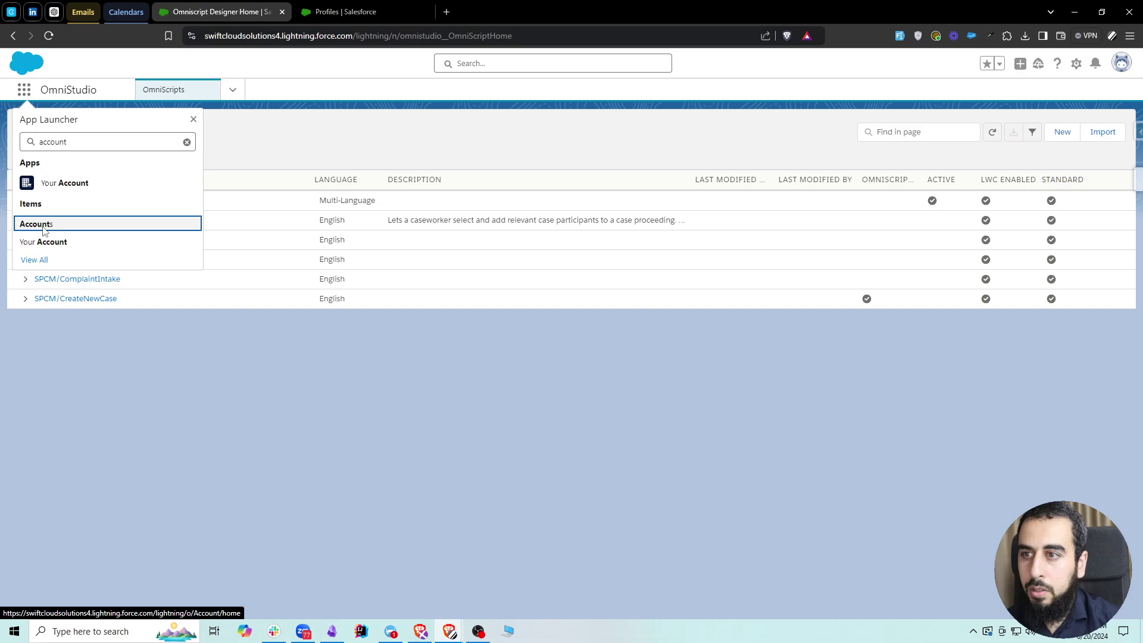
{"action": "left_click", "coordinate": [40, 224]}
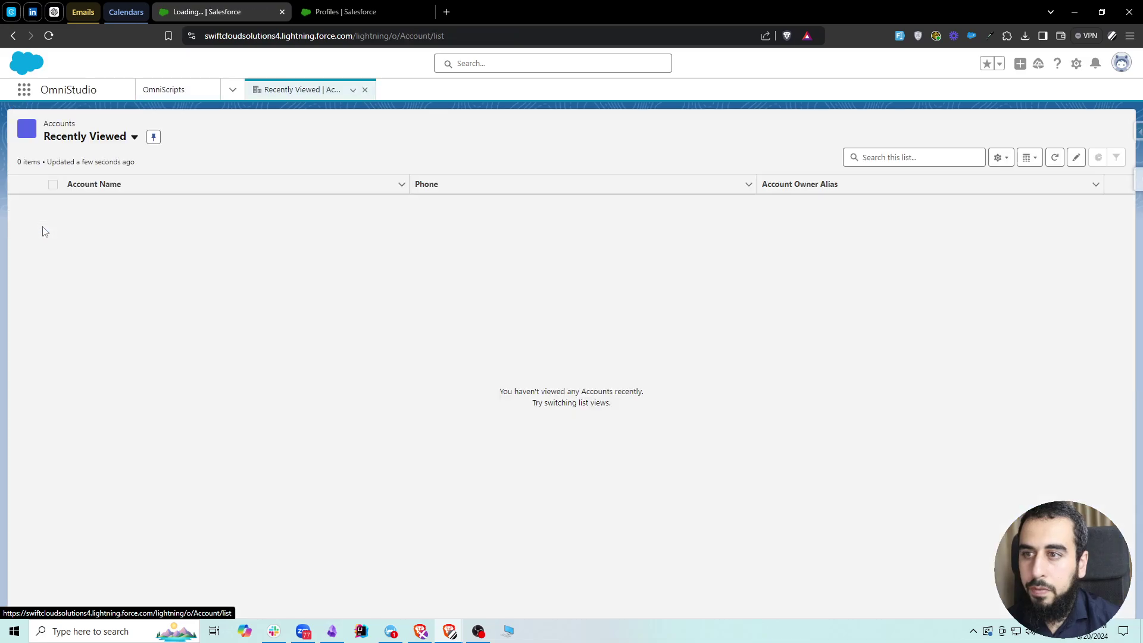
{"action": "left_click", "coordinate": [912, 128]}
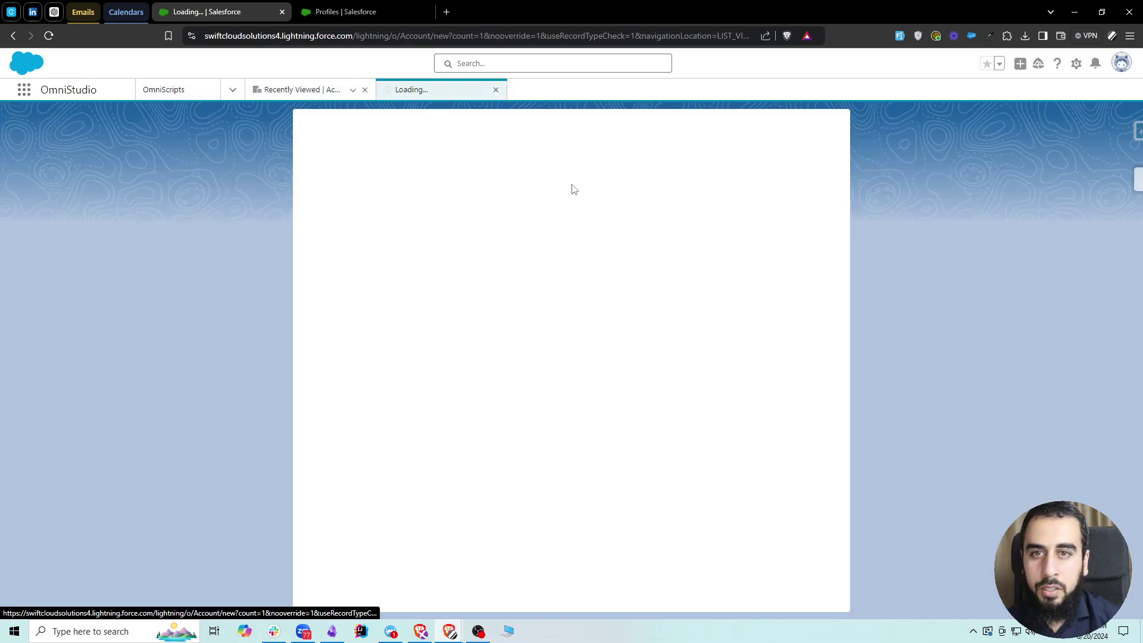